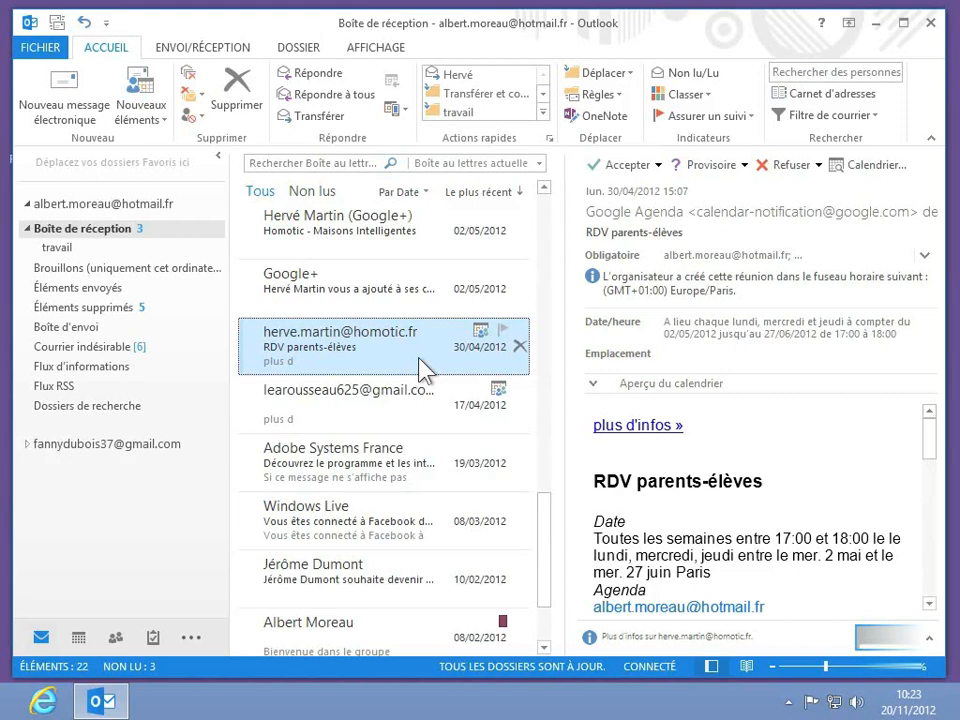
- Apply the green category to the RDV parents-élèves email, bringing up the rename prompt
left_click(697, 105)
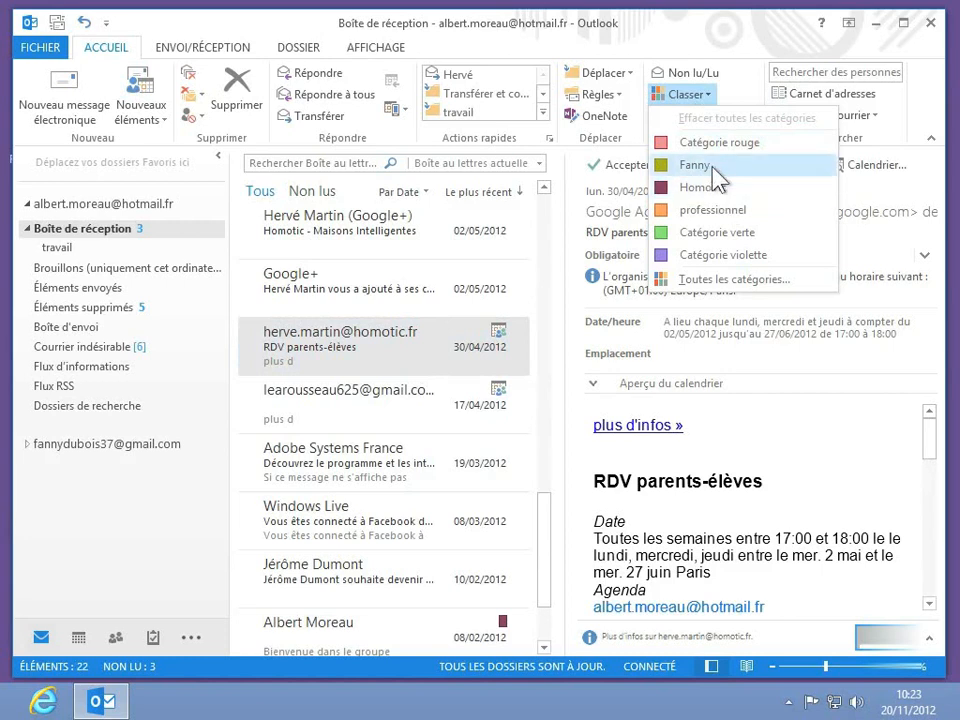
left_click(737, 233)
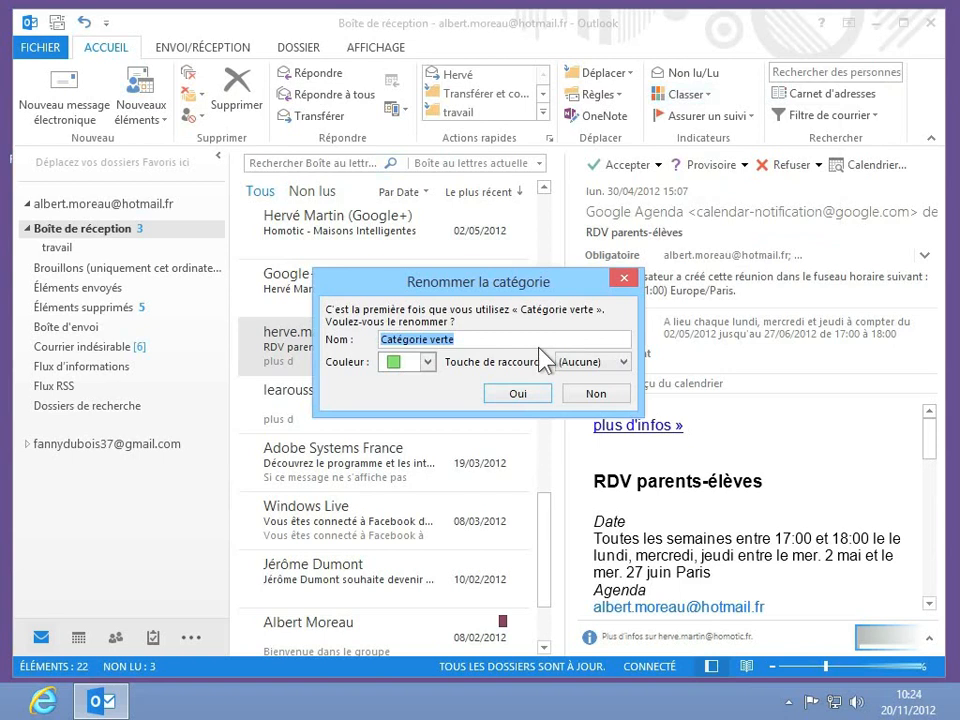
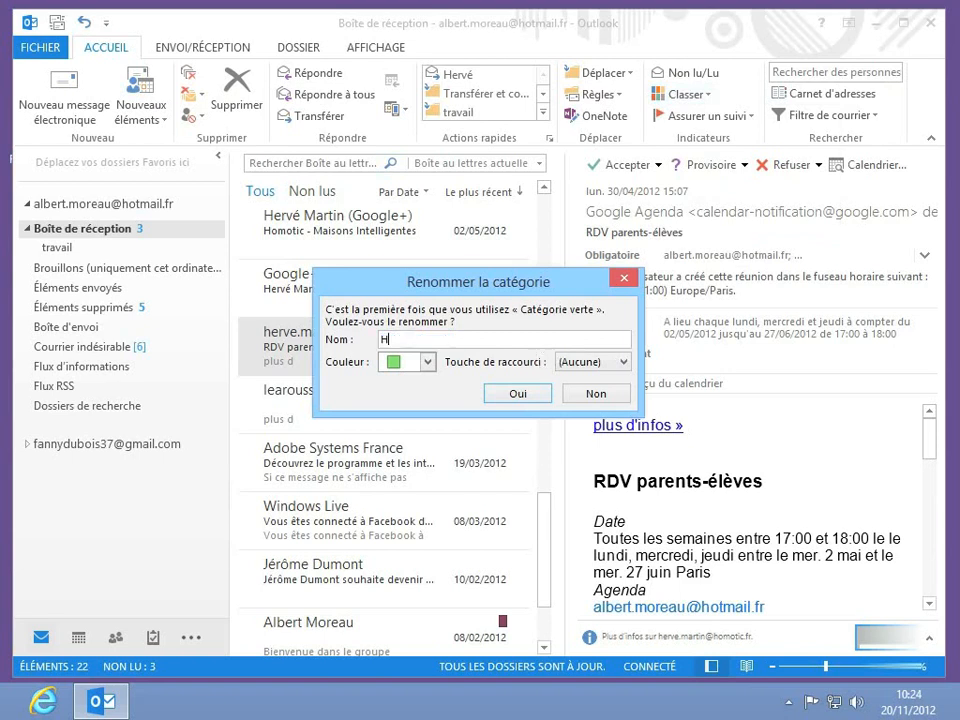
- Rename the green category to the contact's full name, keeping green colour and no shortcut
left_click(418, 364)
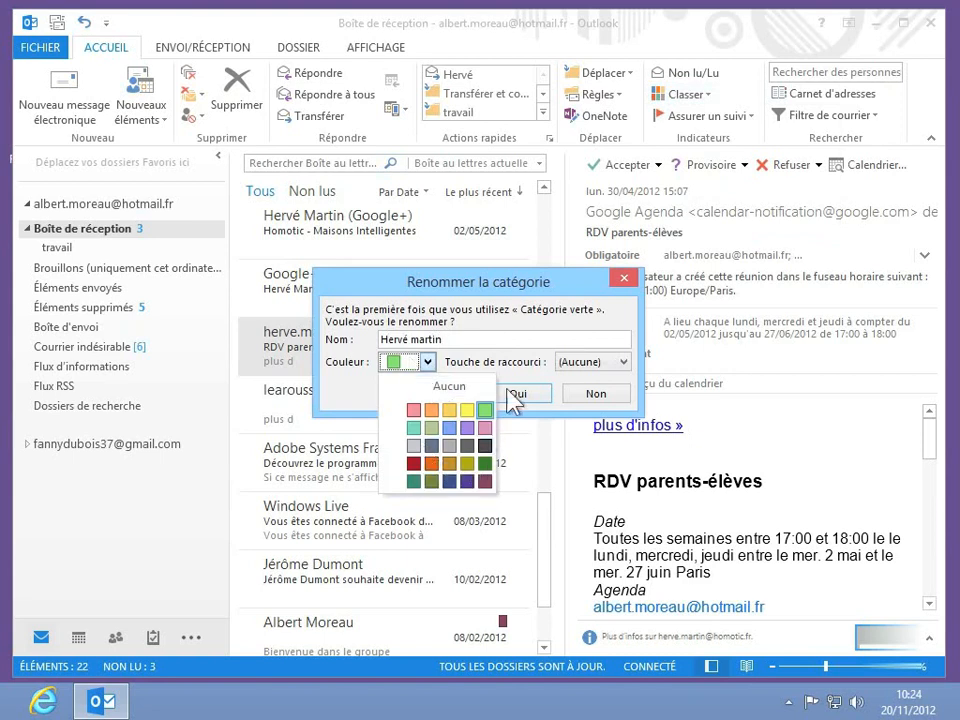
left_click(530, 376)
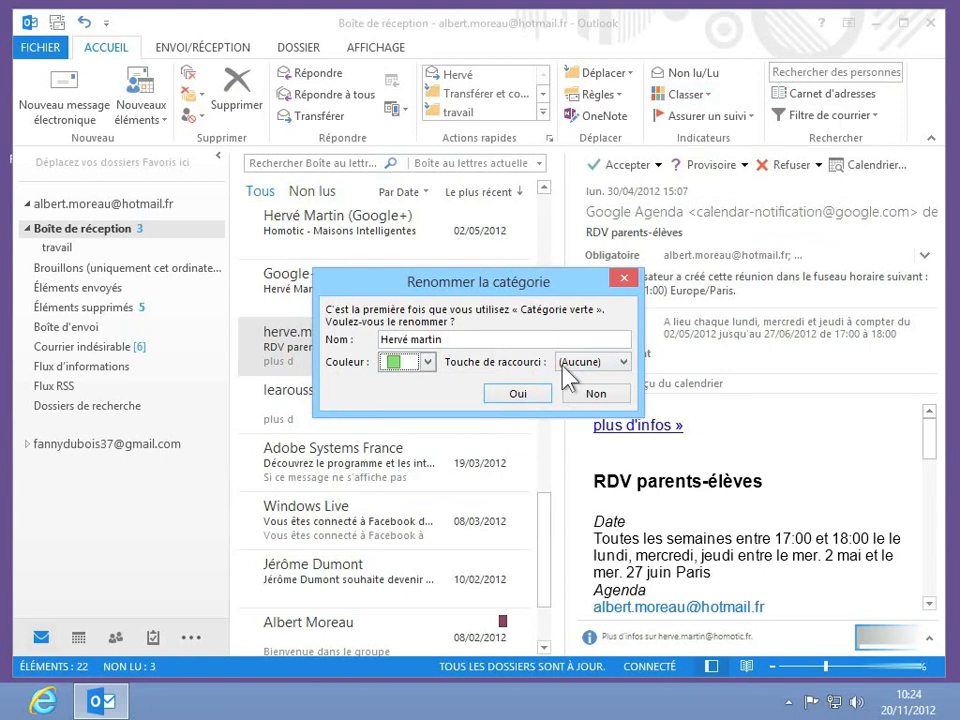
left_click(617, 363)
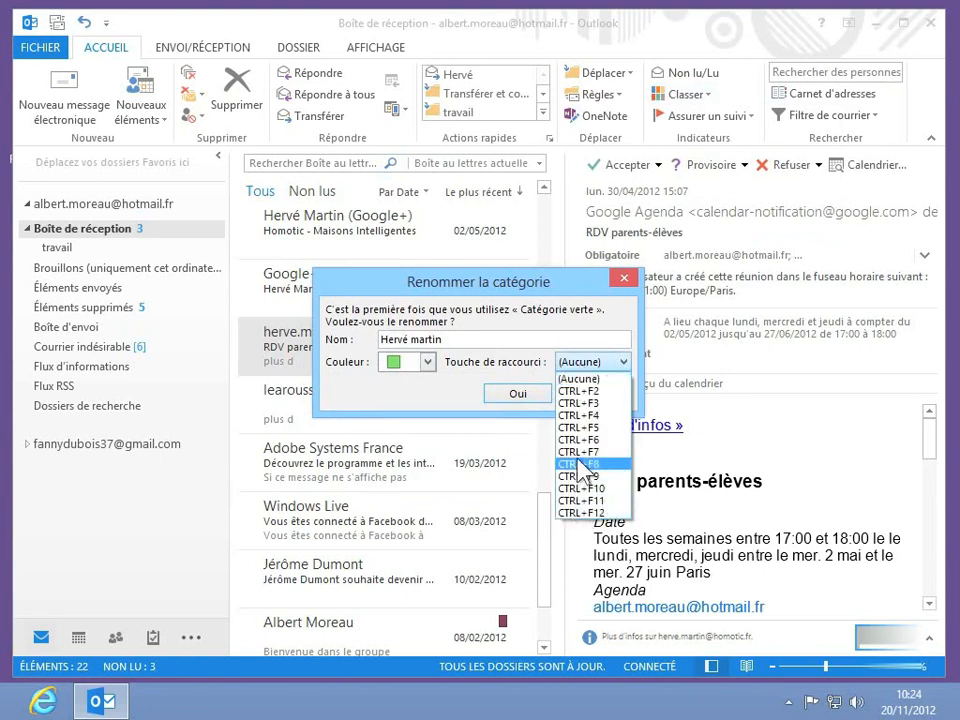
left_click(467, 392)
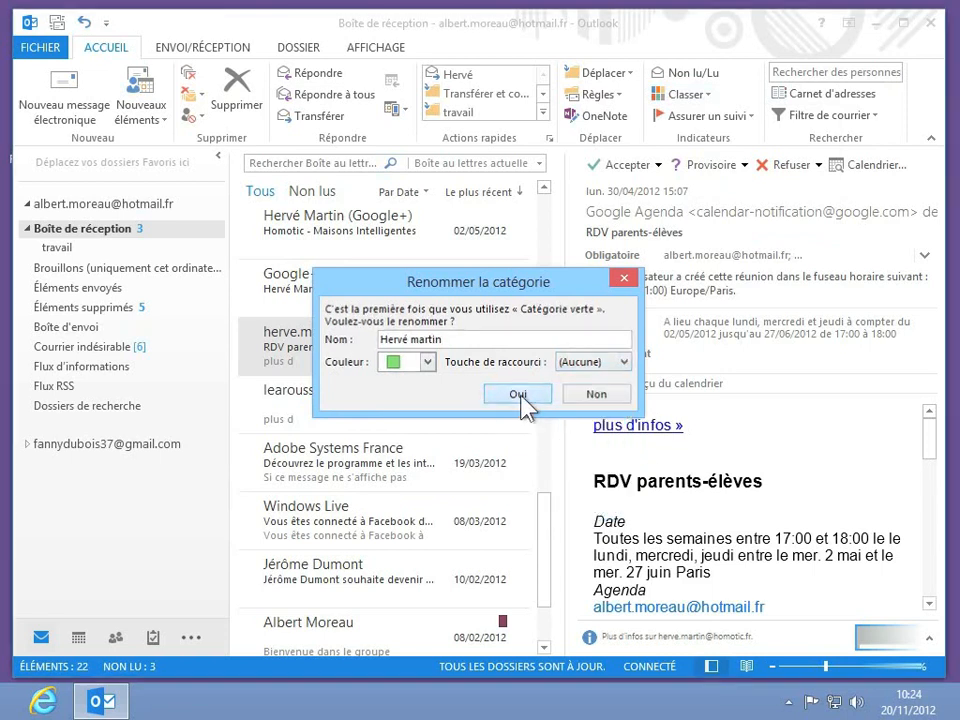
left_click(518, 394)
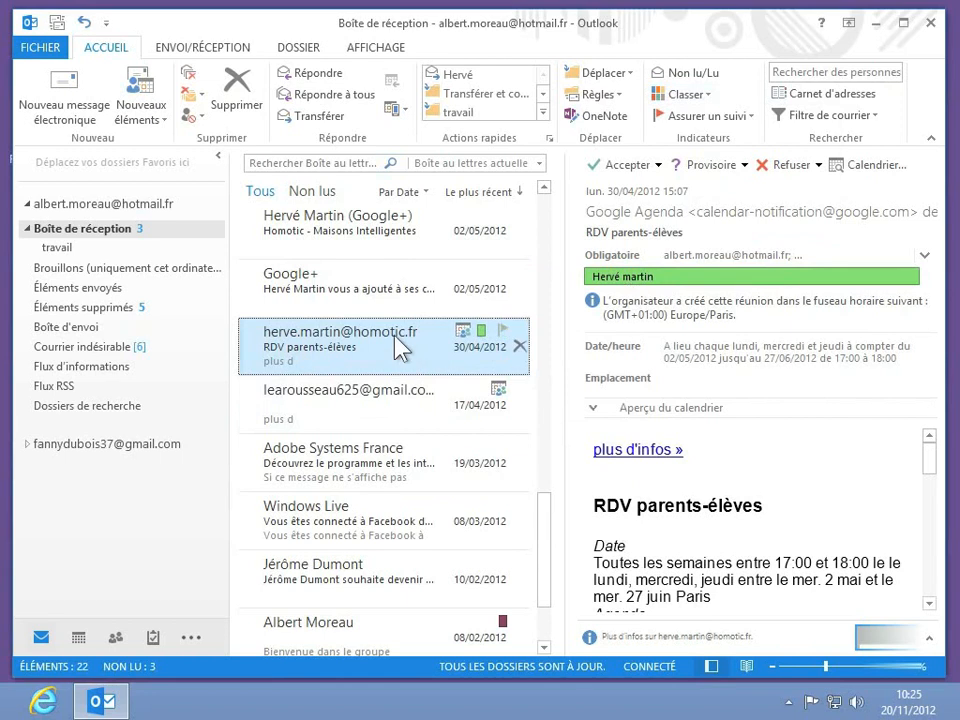
- Tag the contact's Google+ Homotic email with the renamed green category
right_click(418, 220)
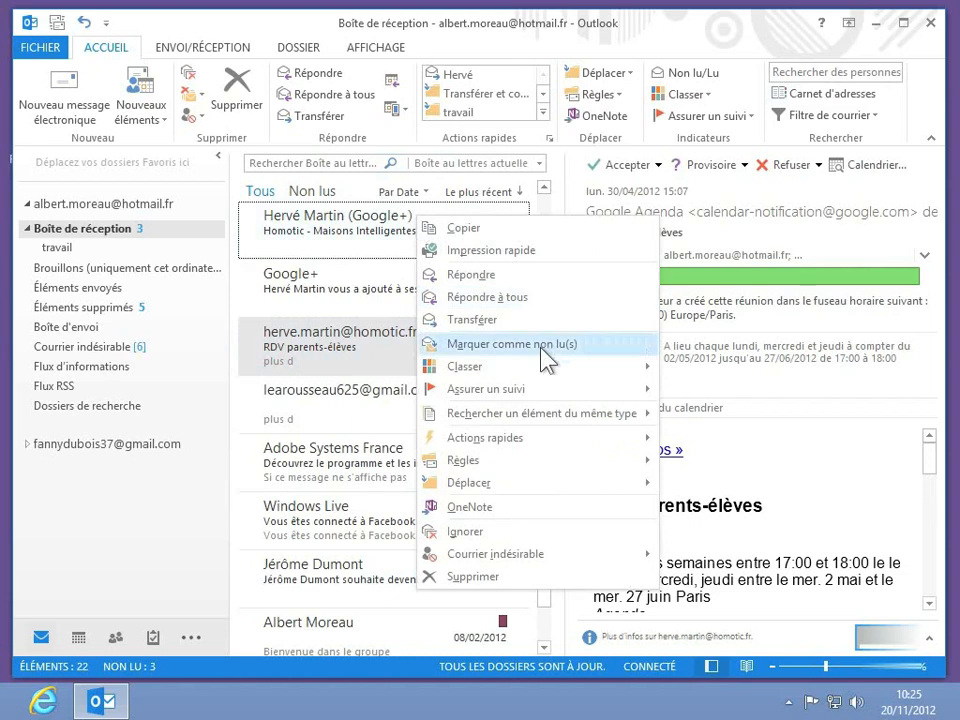
mouse_move(537, 375)
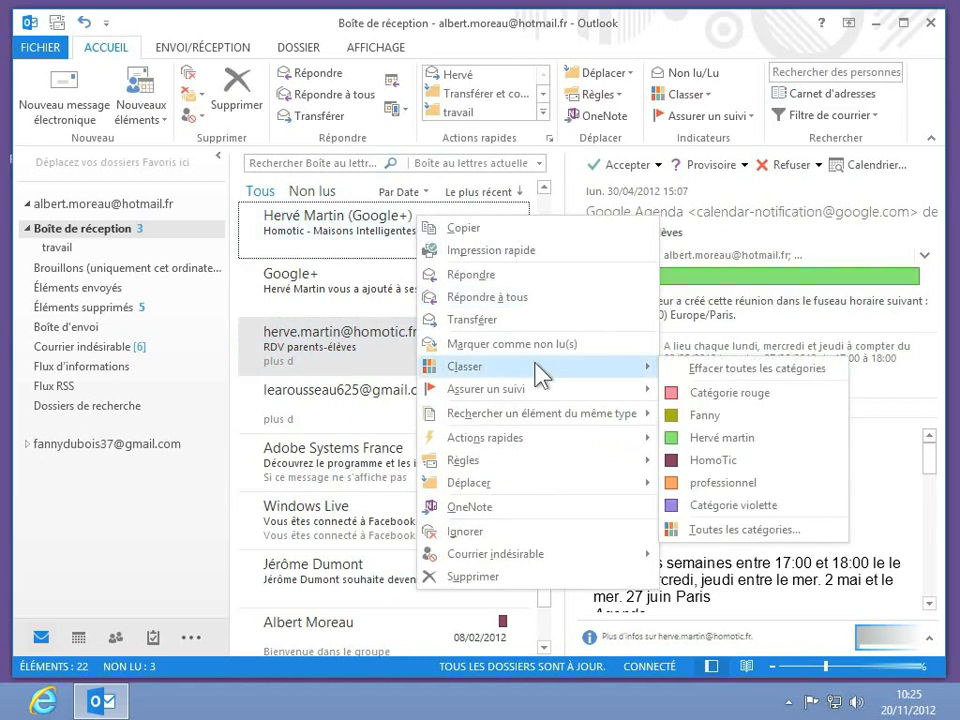
left_click(722, 438)
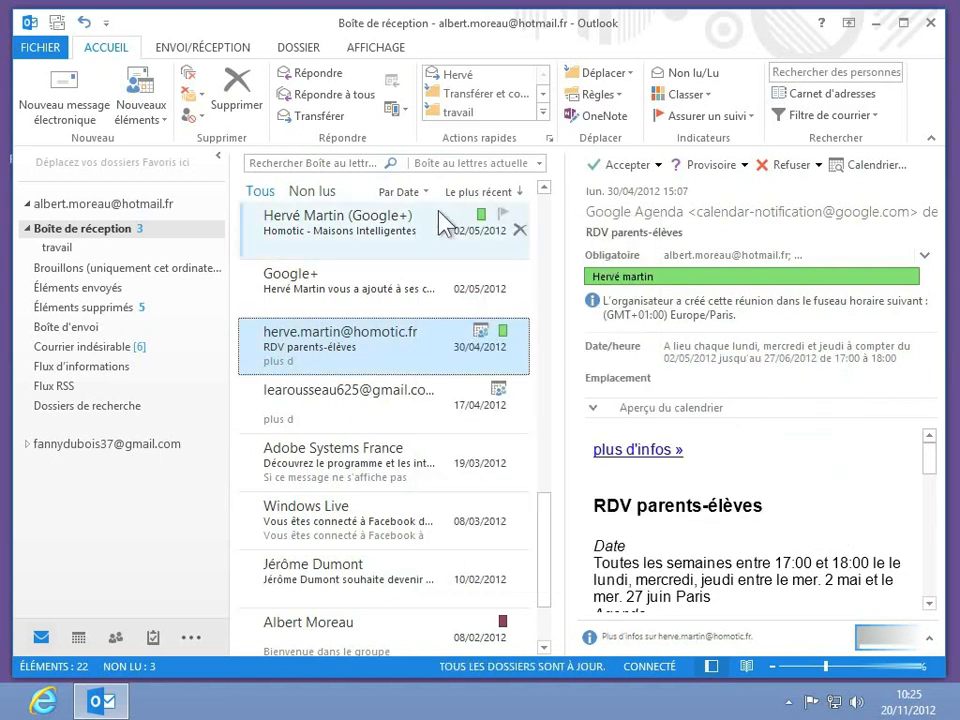
- Tag the three 11/06/2012 friend-request emails from the second contact with the olive category
scroll(467, 428, "up", 3)
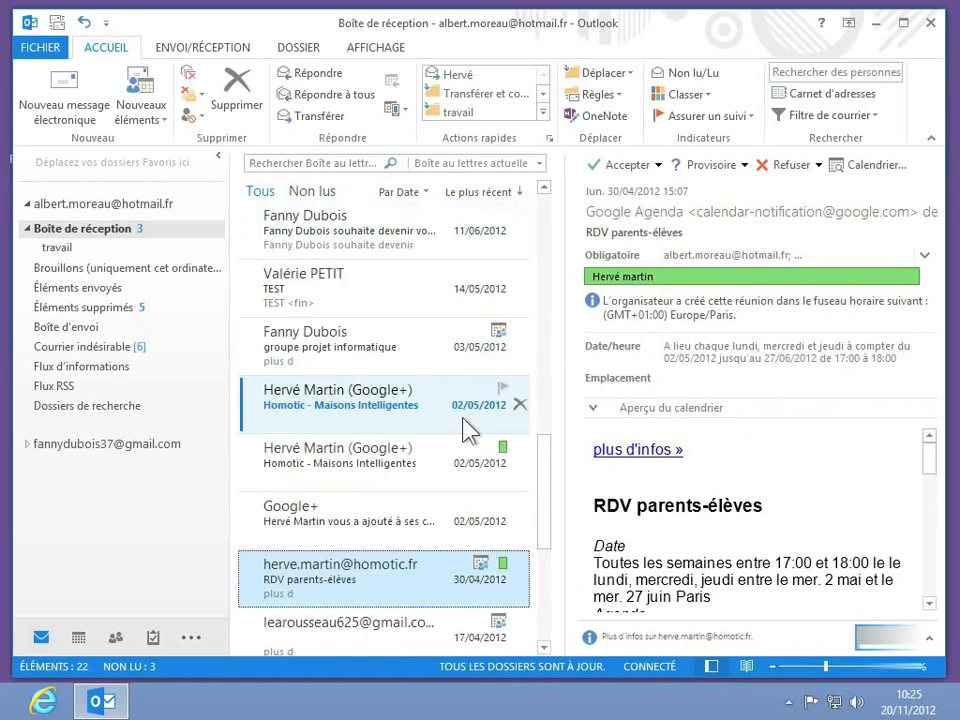
scroll(467, 428, "up", 1)
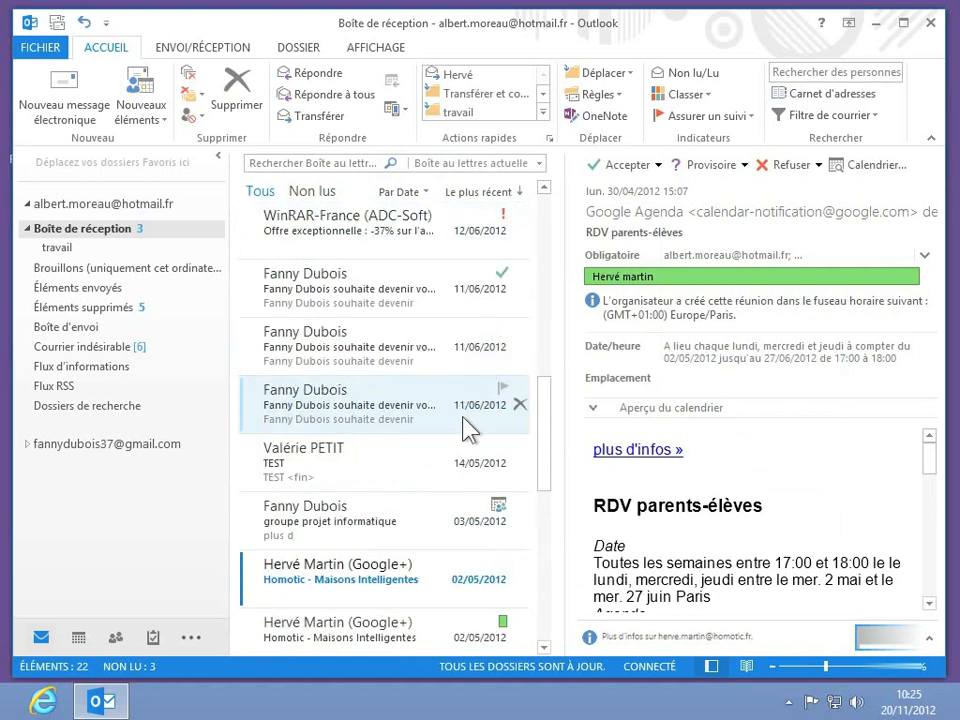
left_click(467, 428)
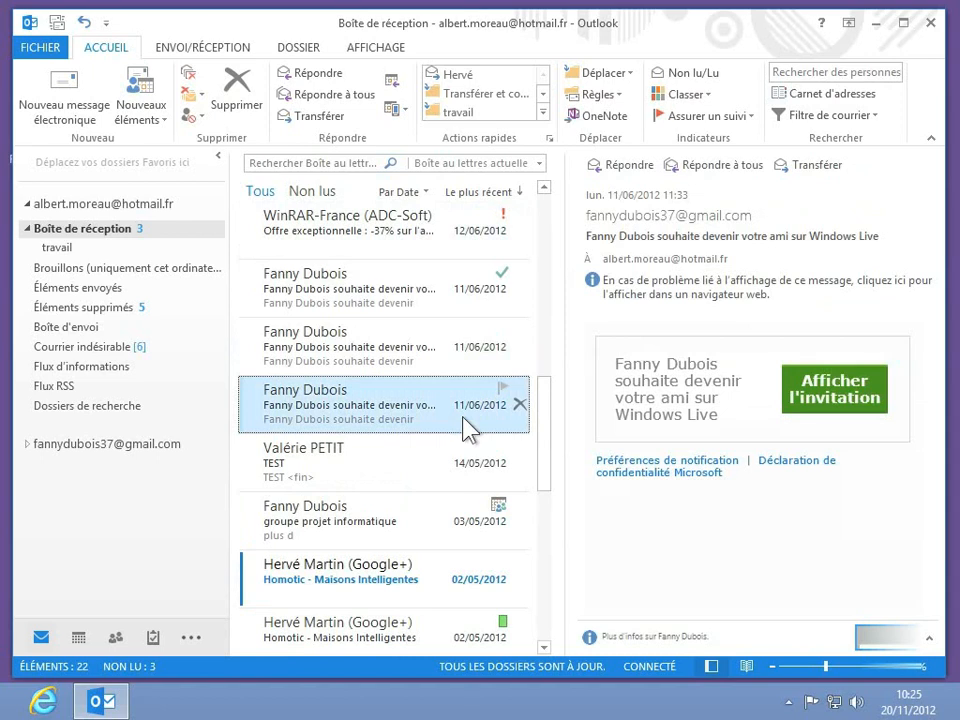
left_click(408, 312, "shift")
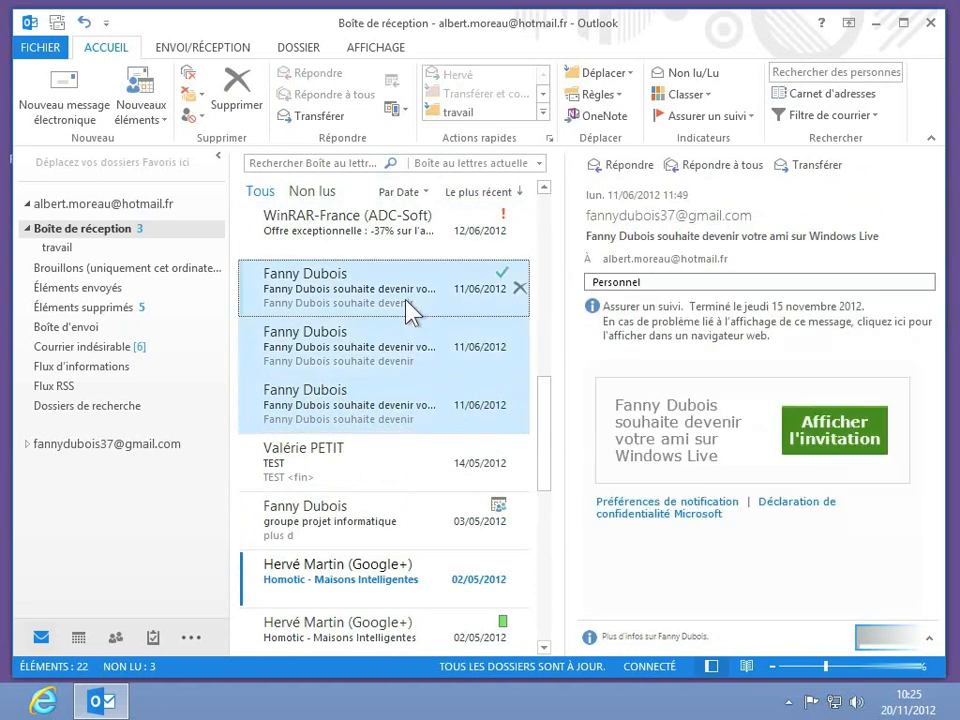
right_click(408, 312)
mouse_move(578, 462)
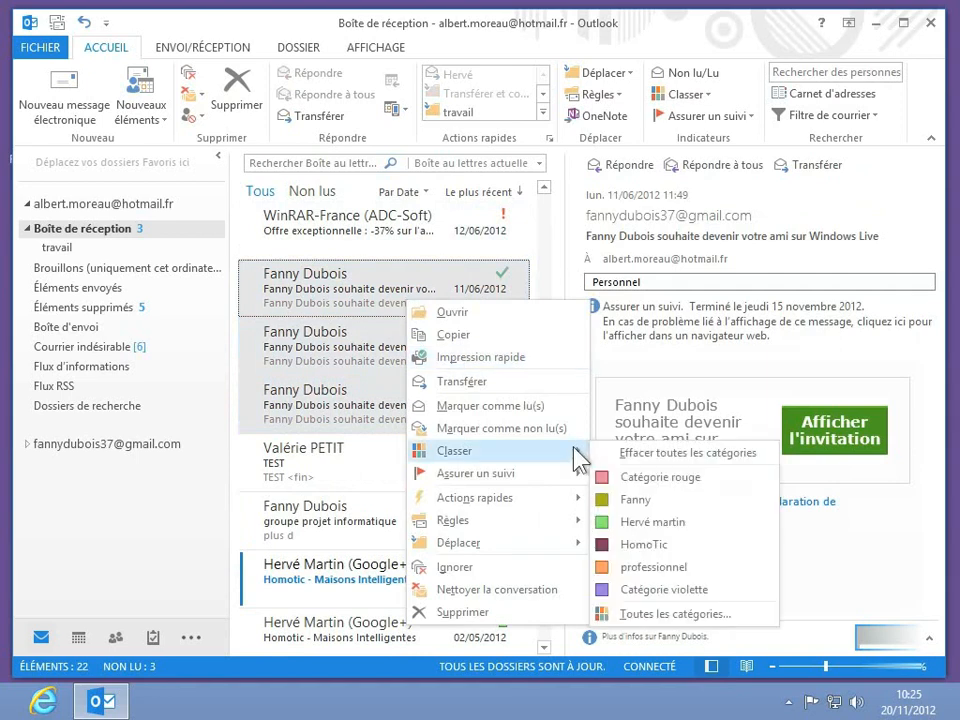
left_click(665, 502)
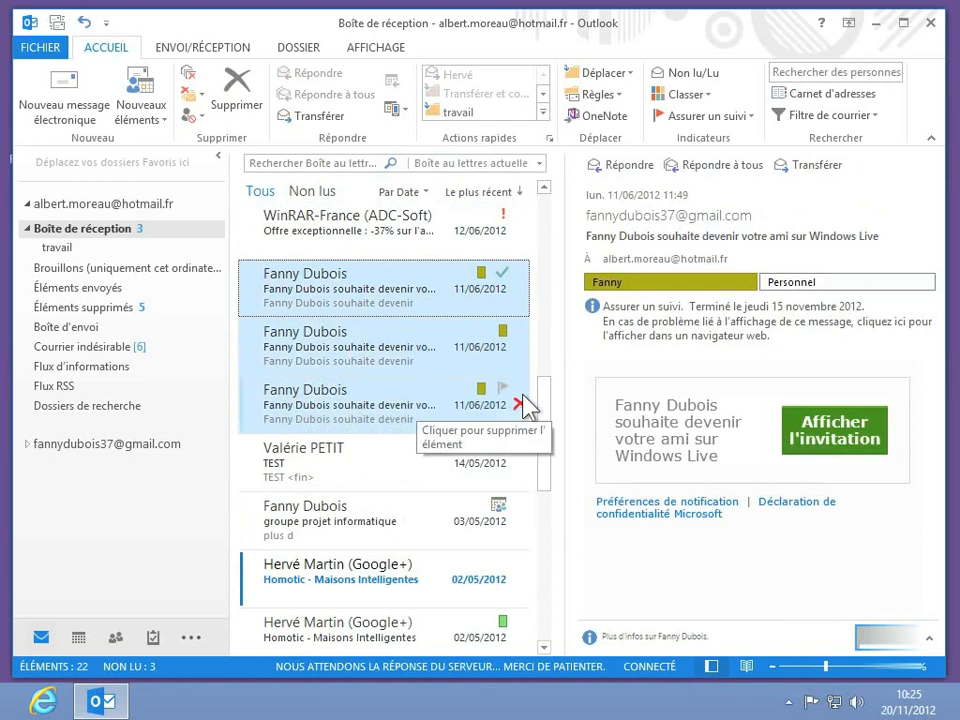
left_click(352, 412)
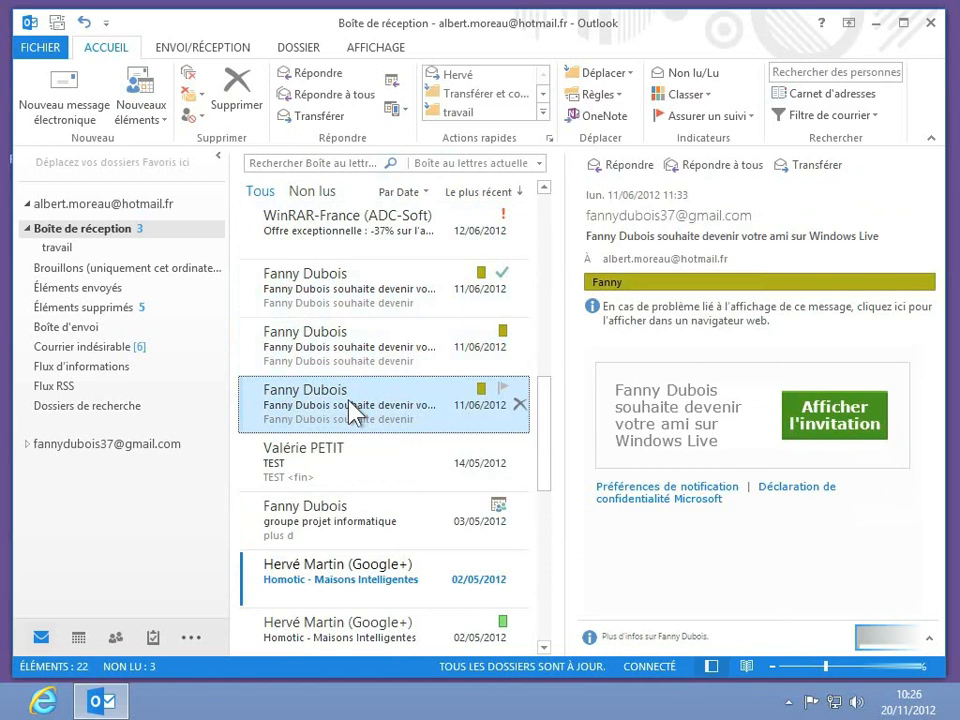
- Clear the olive category from the third friend-request email, leaving the other two tagged
right_click(349, 402)
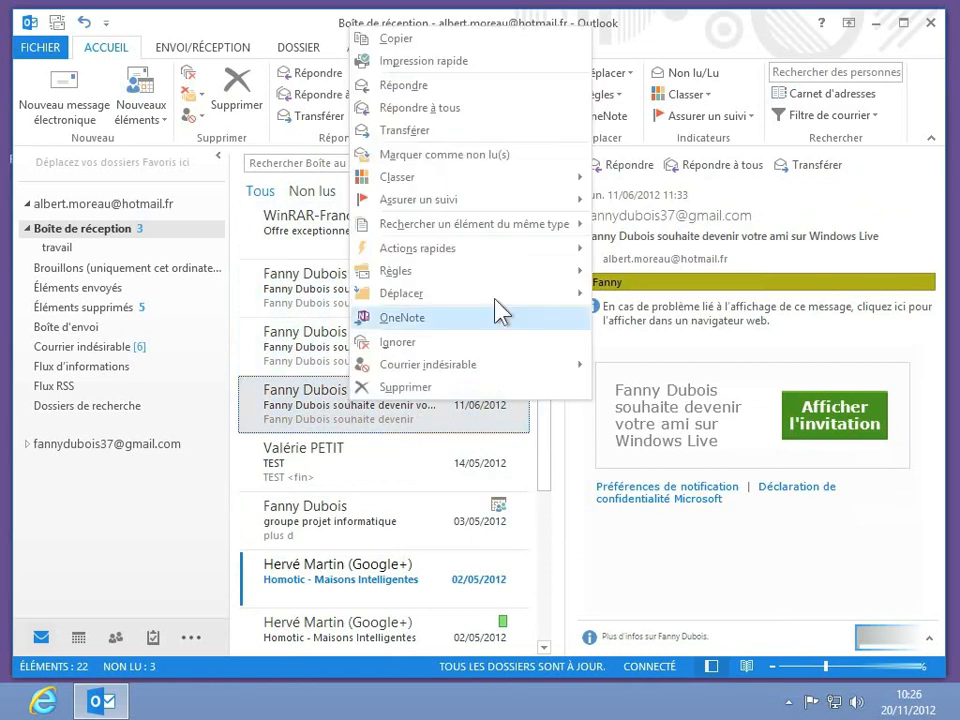
mouse_move(537, 180)
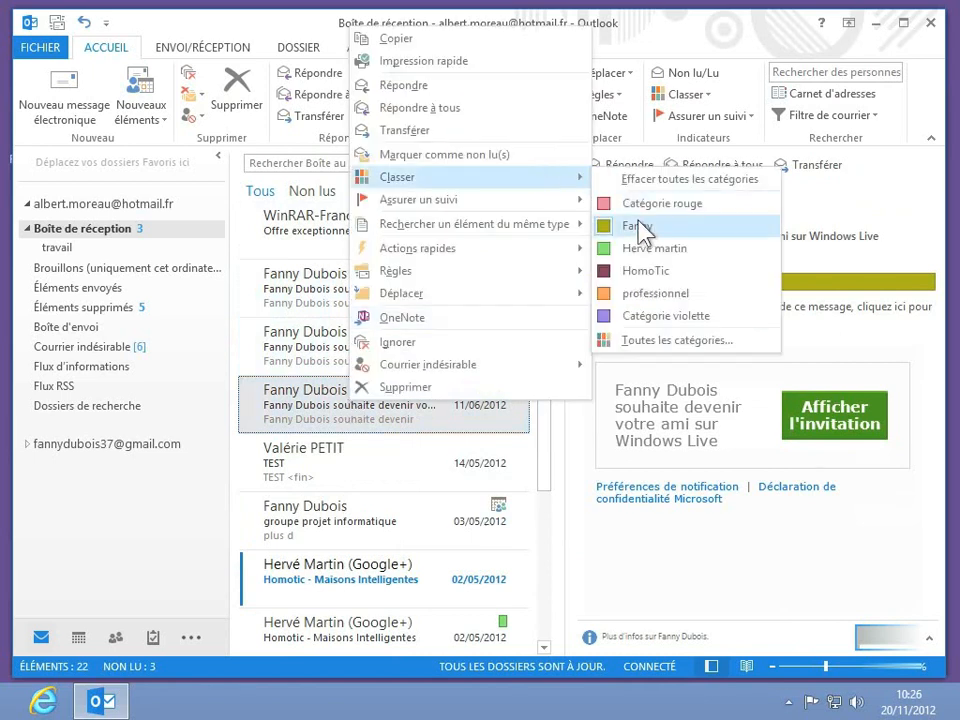
left_click(641, 229)
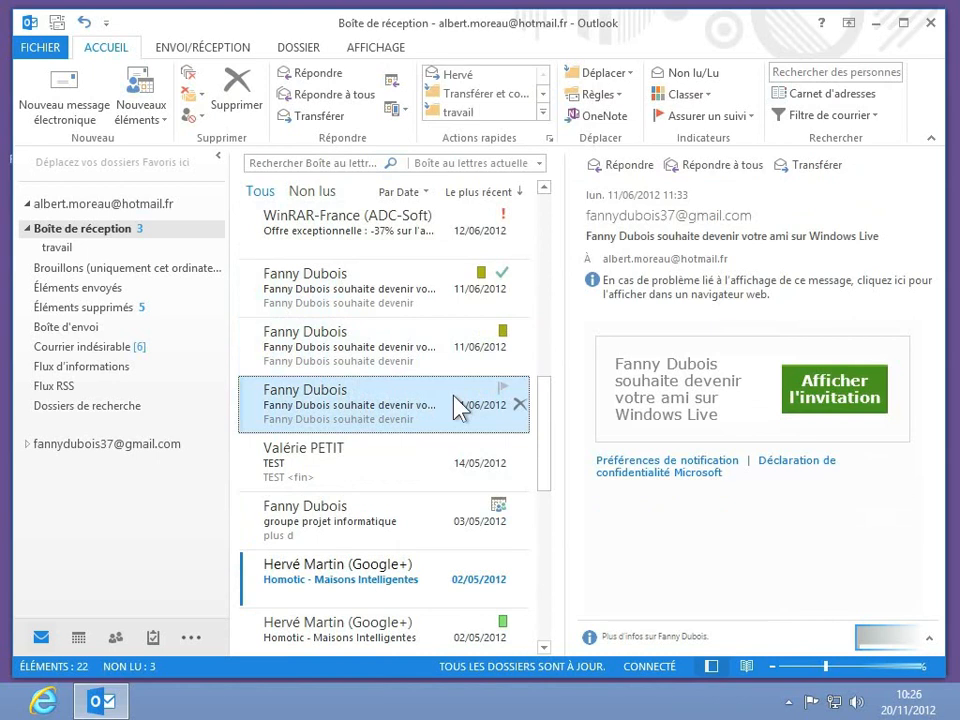
left_click(709, 95)
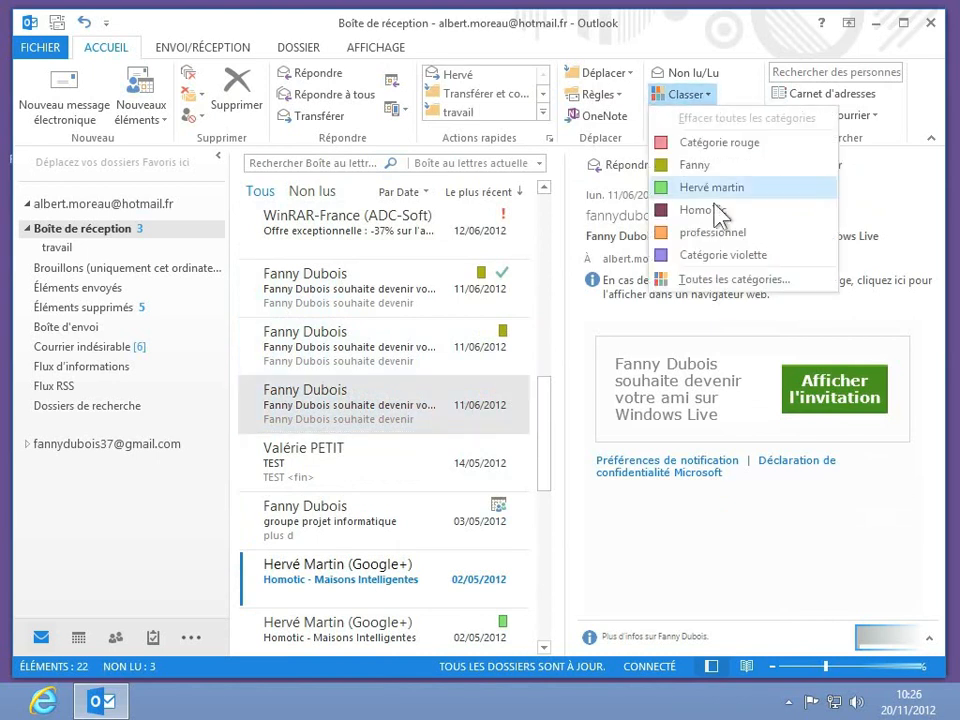
- In the category manager, cut the green category's name to the contact's first name, keeping green
left_click(724, 281)
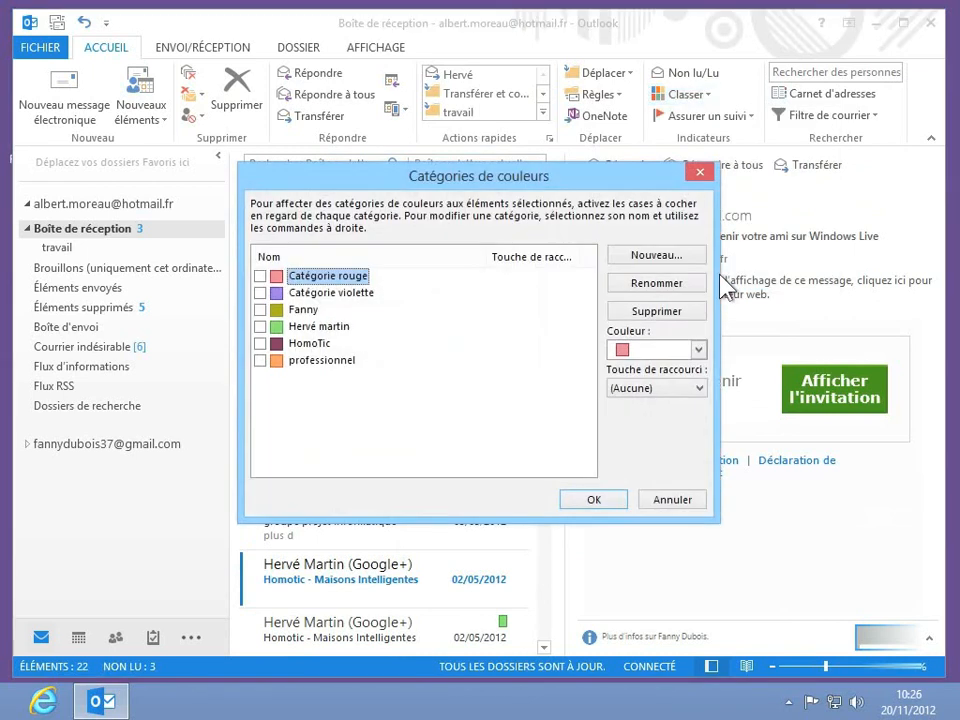
left_click(348, 329)
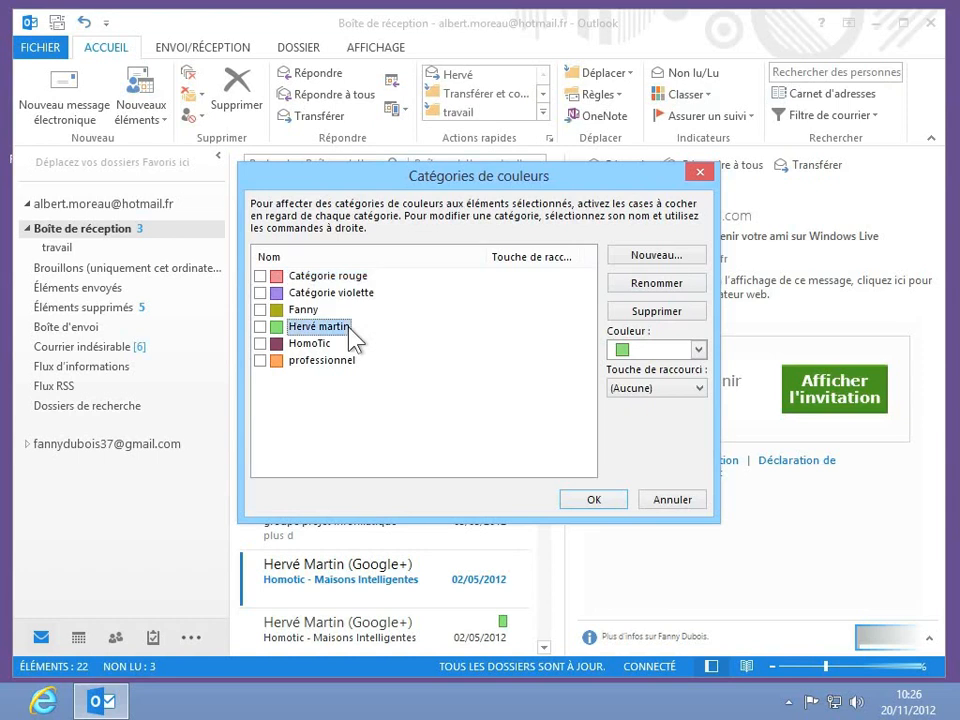
left_click(636, 285)
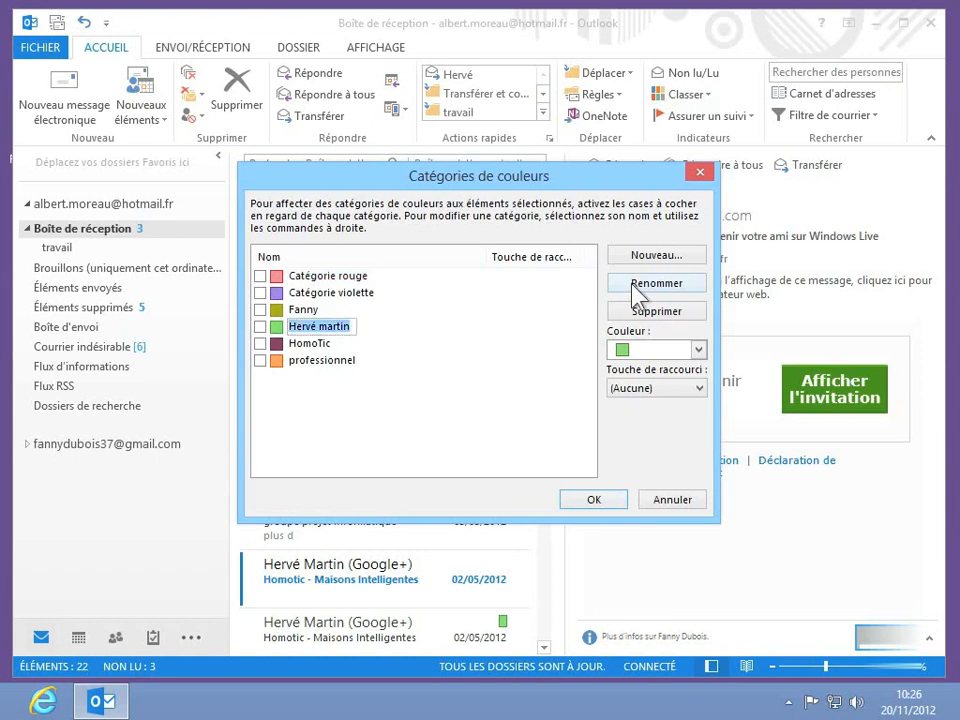
left_click(349, 327)
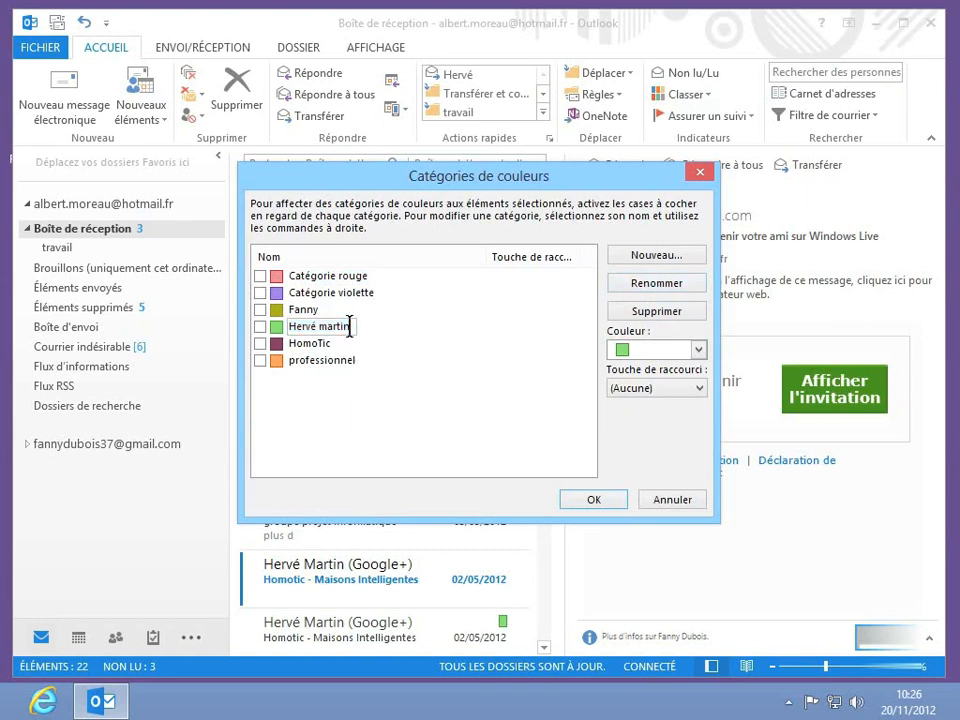
key("BackSpace")
key("BackSpace")
key("BackSpace")
key("BackSpace")
key("BackSpace")
key("BackSpace")
key("Return")
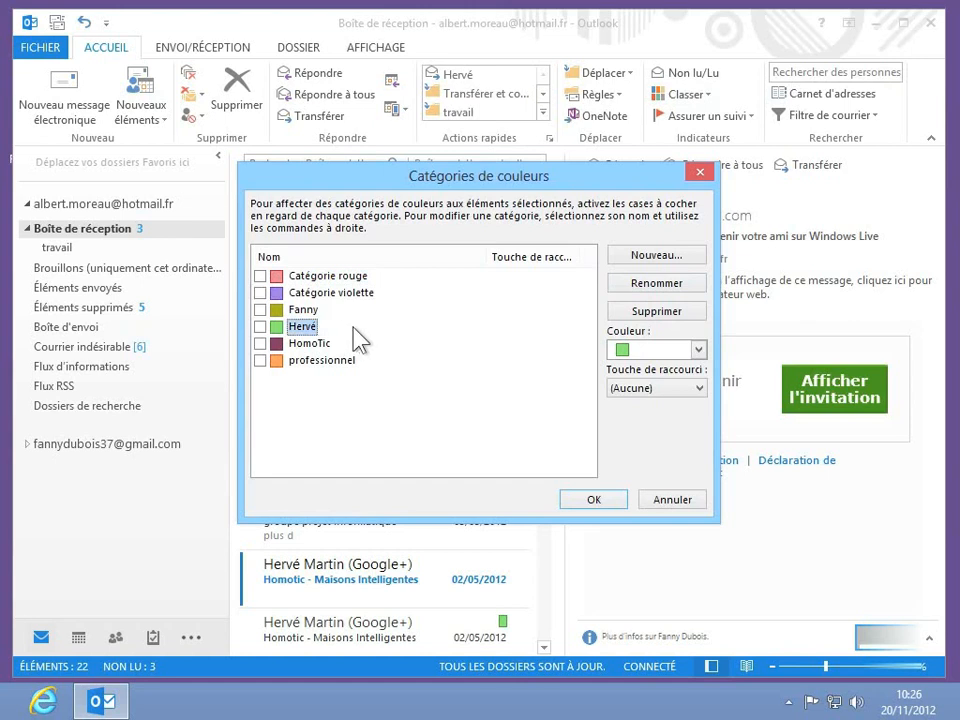
left_click(694, 350)
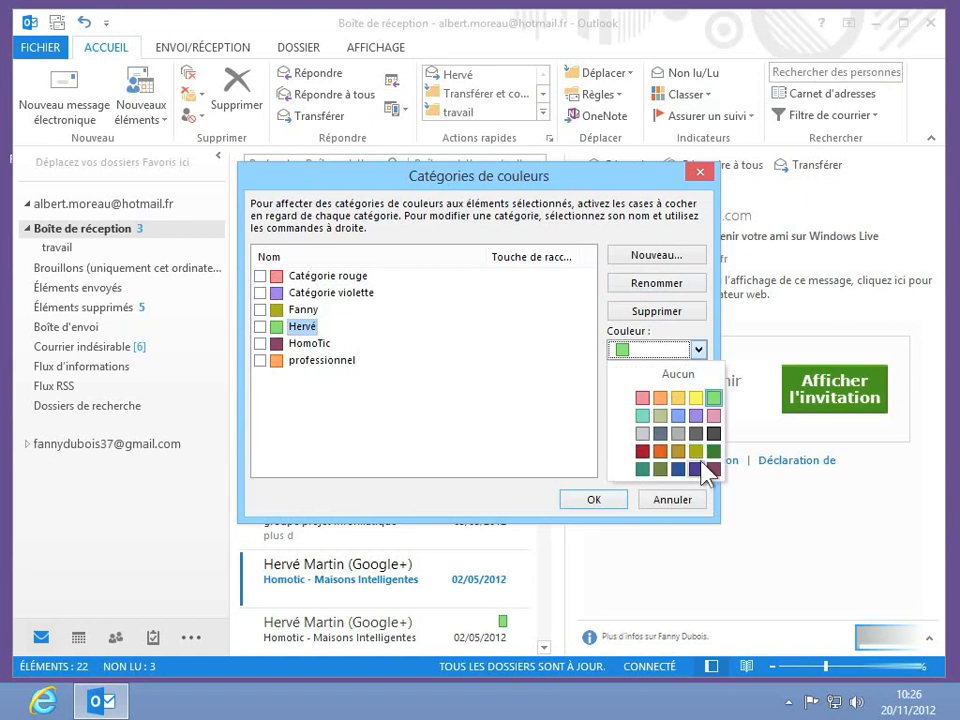
left_click(529, 424)
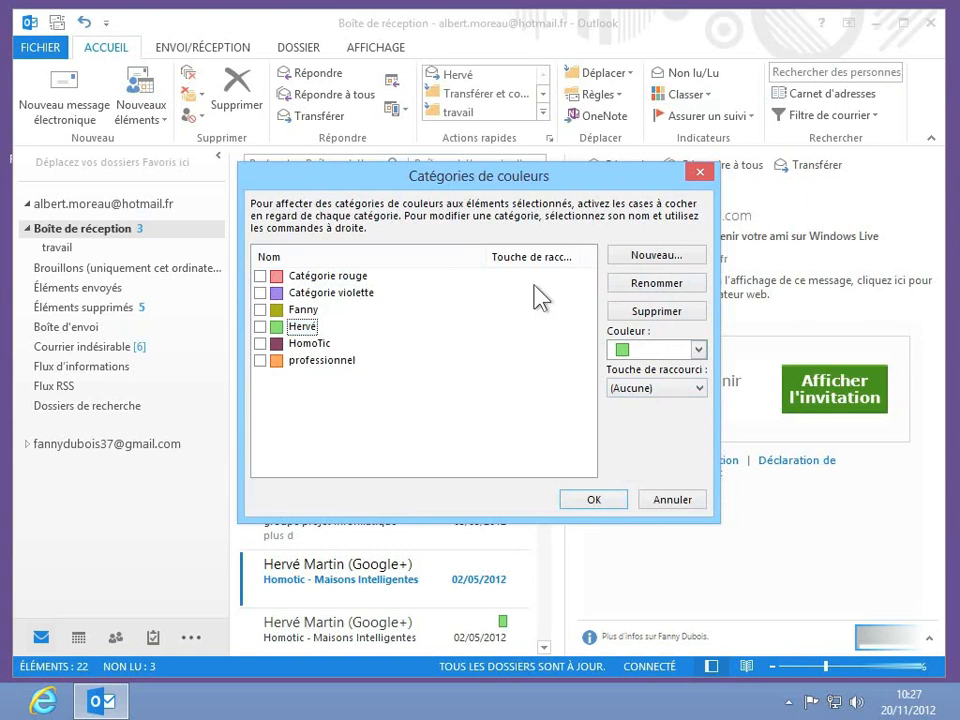
- Cancel the new-category dialog and confirm the category changes with OK
left_click(618, 254)
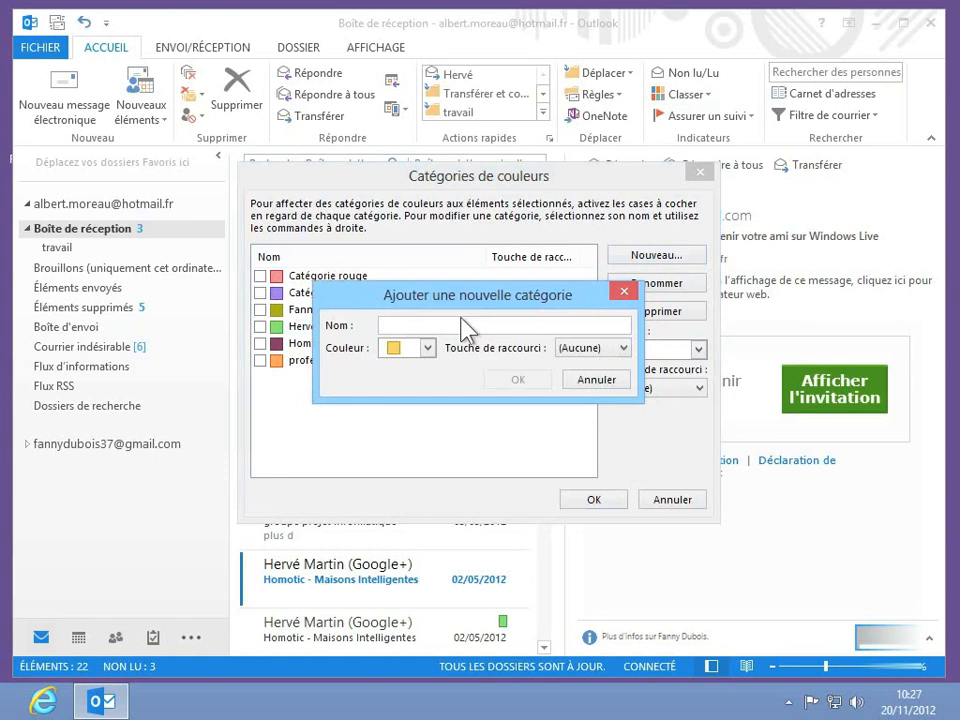
left_click(607, 384)
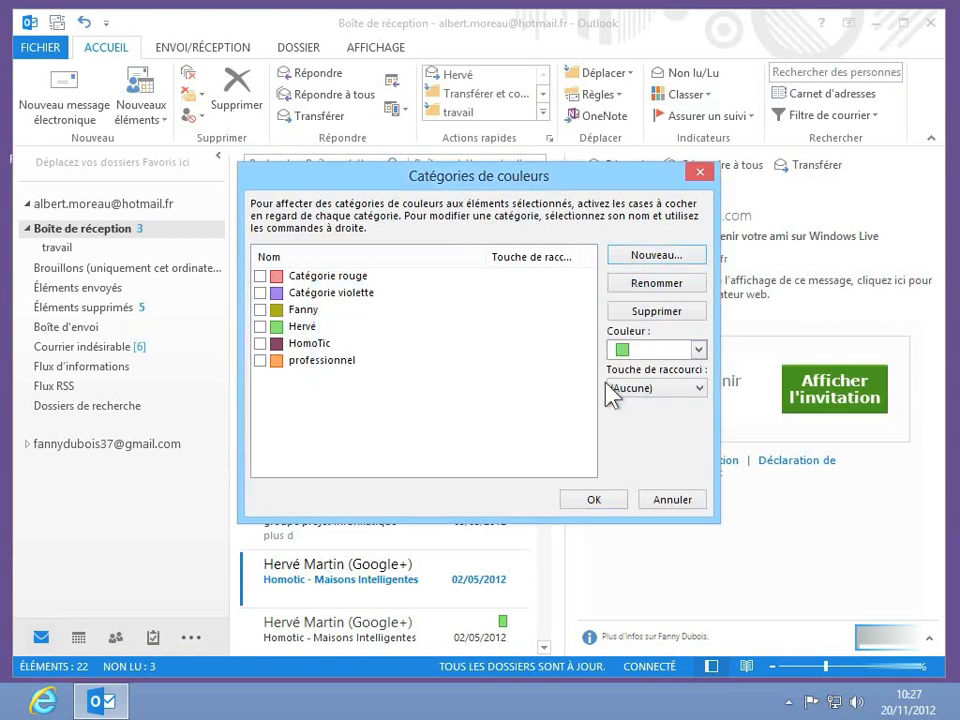
left_click(603, 499)
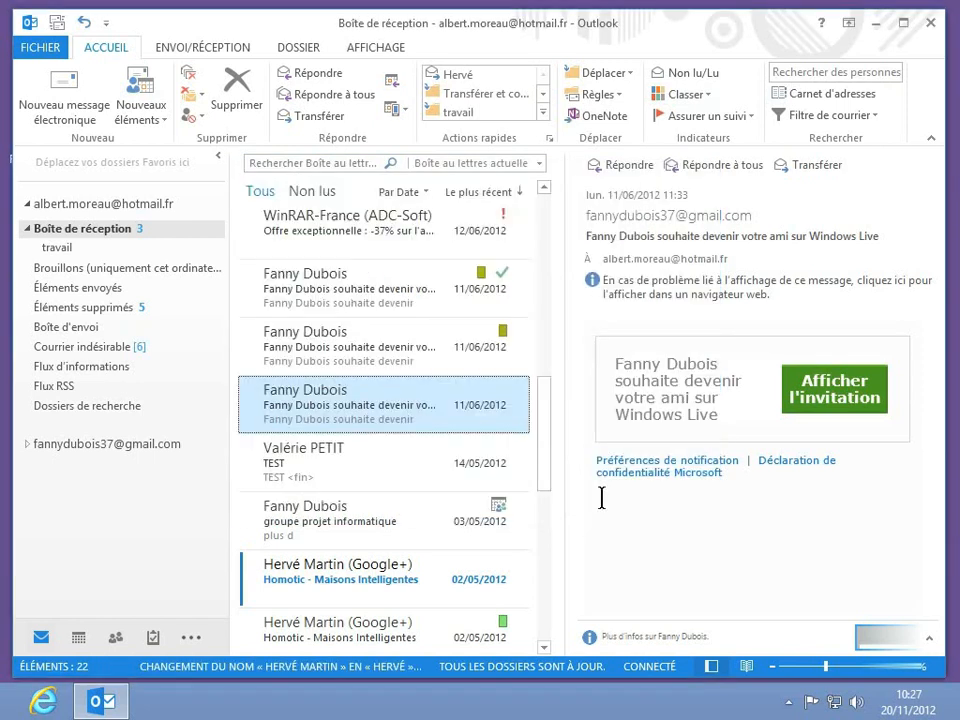